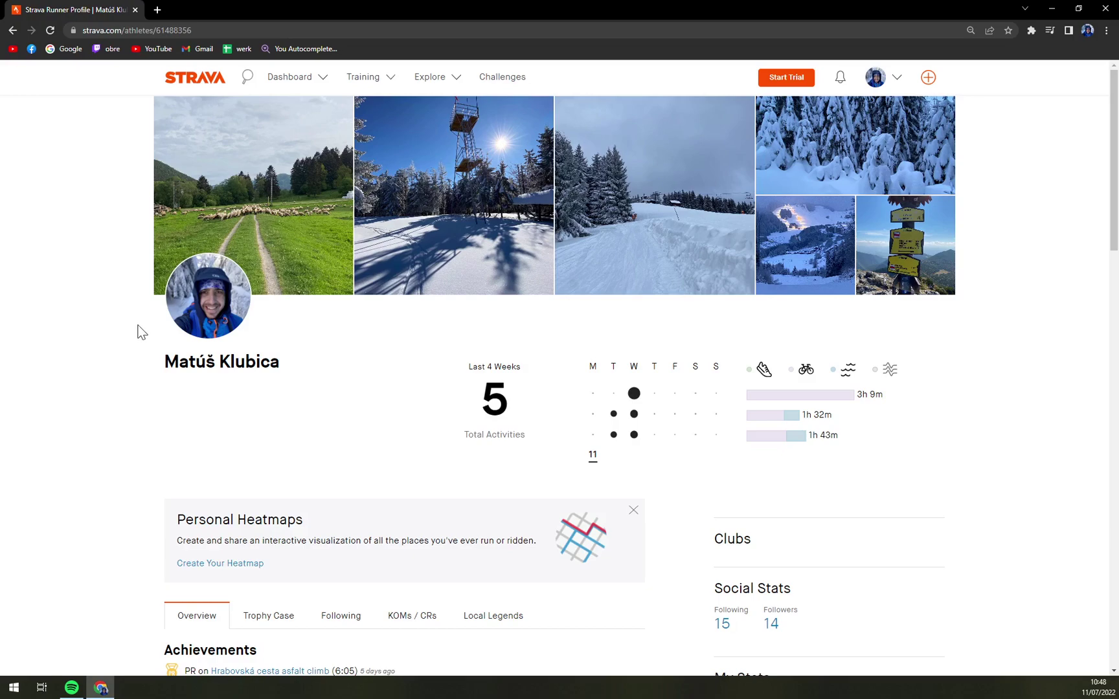
# Review the profile's last-four-weeks stats, including the 5 Total Activities figure
pyautogui.scroll(-2, 134, 331)
pyautogui.scroll(2, 118, 345)
pyautogui.scroll(-7, 108, 350)
pyautogui.scroll(7, 108, 357)
pyautogui.scroll(-7, 112, 382)
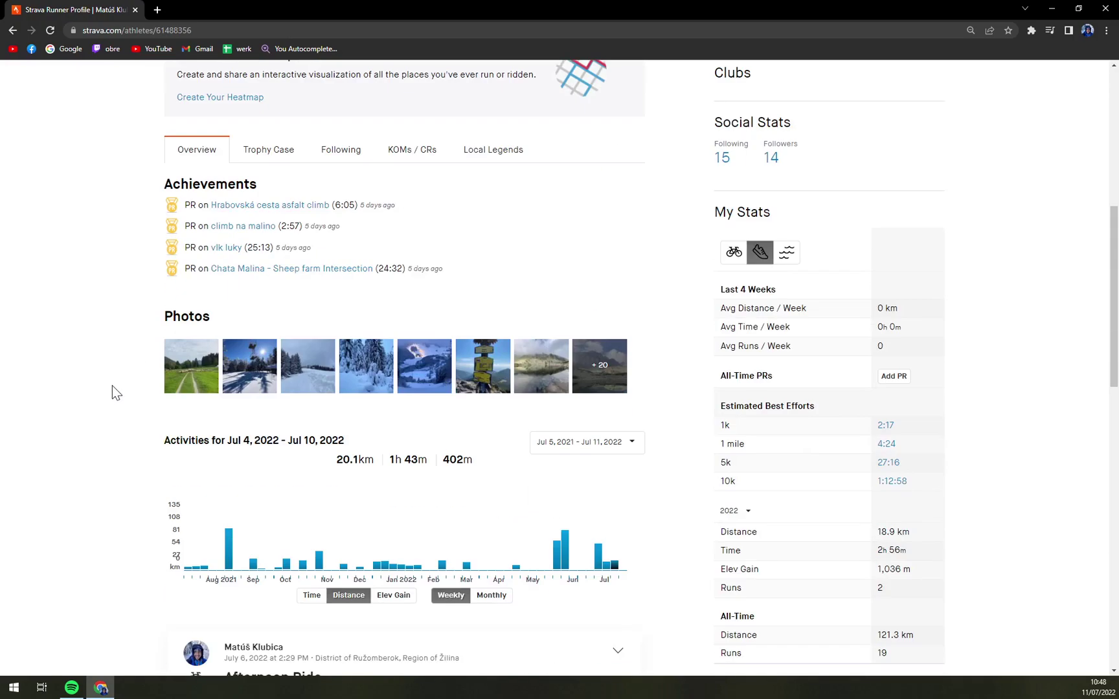
pyautogui.scroll(7, 110, 384)
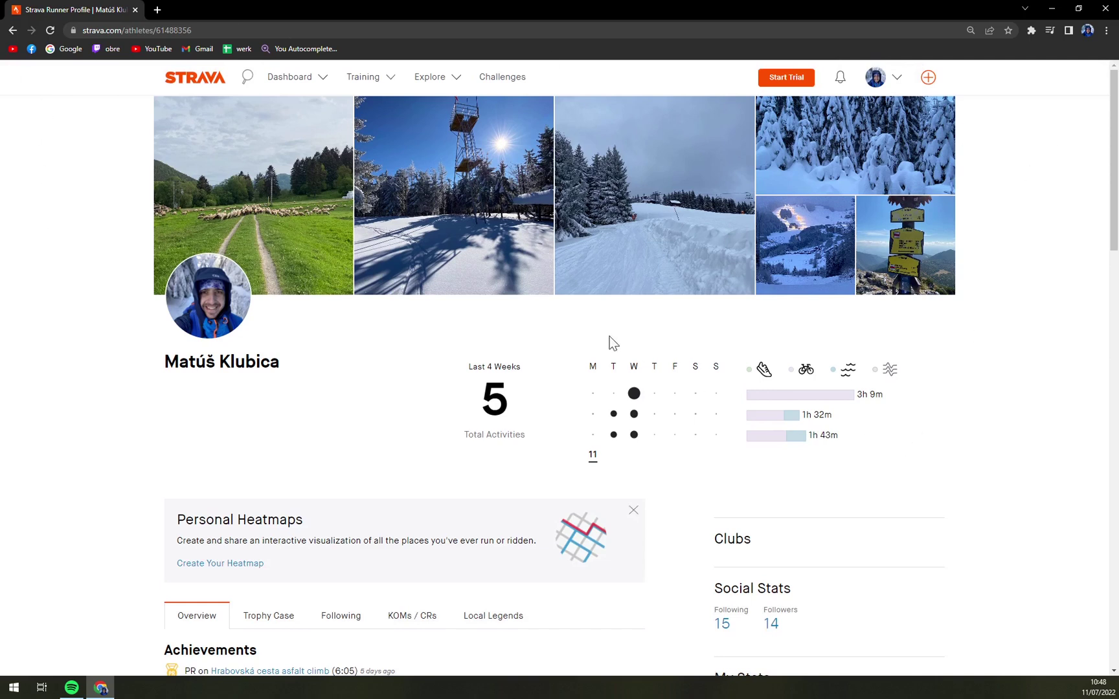
pyautogui.scroll(-3, 354, 315)
pyautogui.scroll(3, 388, 343)
pyautogui.moveTo(431, 360); pyautogui.dragTo(516, 378)
pyautogui.click(513, 390)
pyautogui.moveTo(522, 450); pyautogui.dragTo(425, 385)
pyautogui.click(427, 386)
# Browse the profile's cover photos full size, starting with the tower photo
pyautogui.click(414, 202)
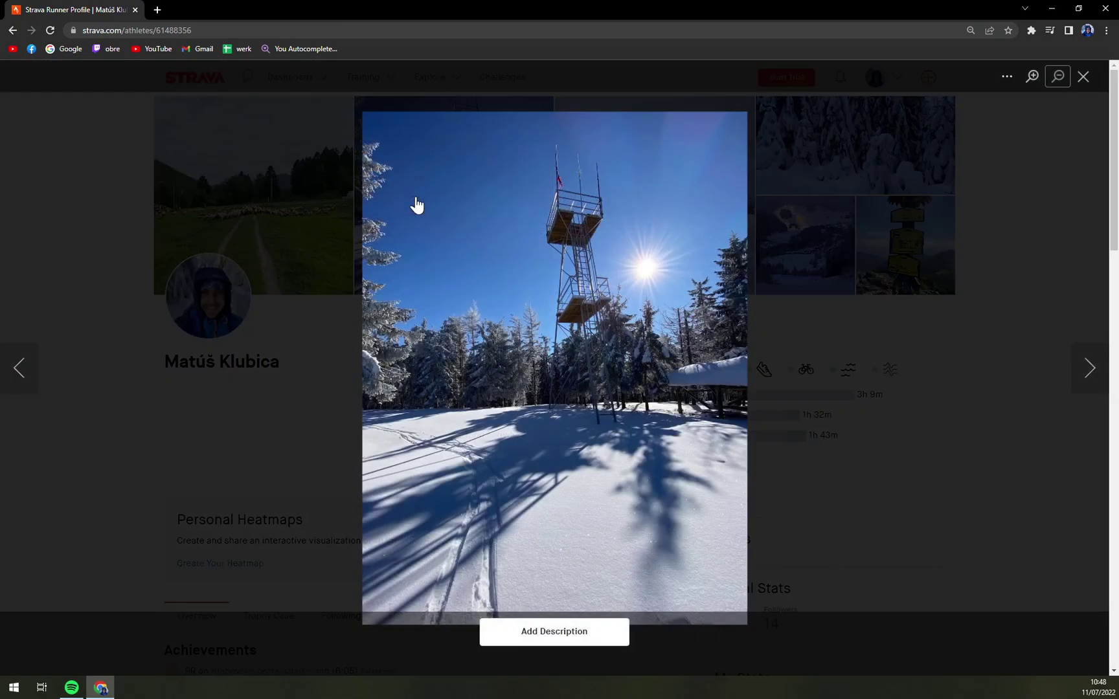
pyautogui.click(478, 272)
pyautogui.press('Right')
pyautogui.press('Right')
pyautogui.press('Right')
pyautogui.press('Right')
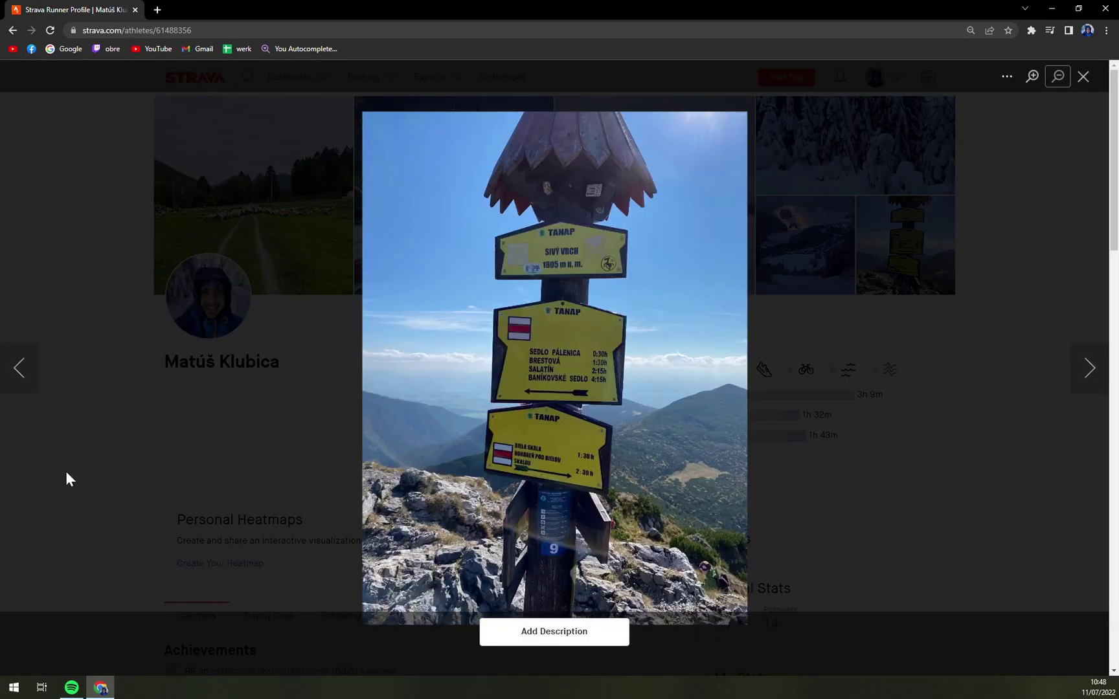
pyautogui.click(87, 466)
# Check the Afternoon Ride's achievements in the feed, then open its activity page
pyautogui.scroll(-13, 301, 452)
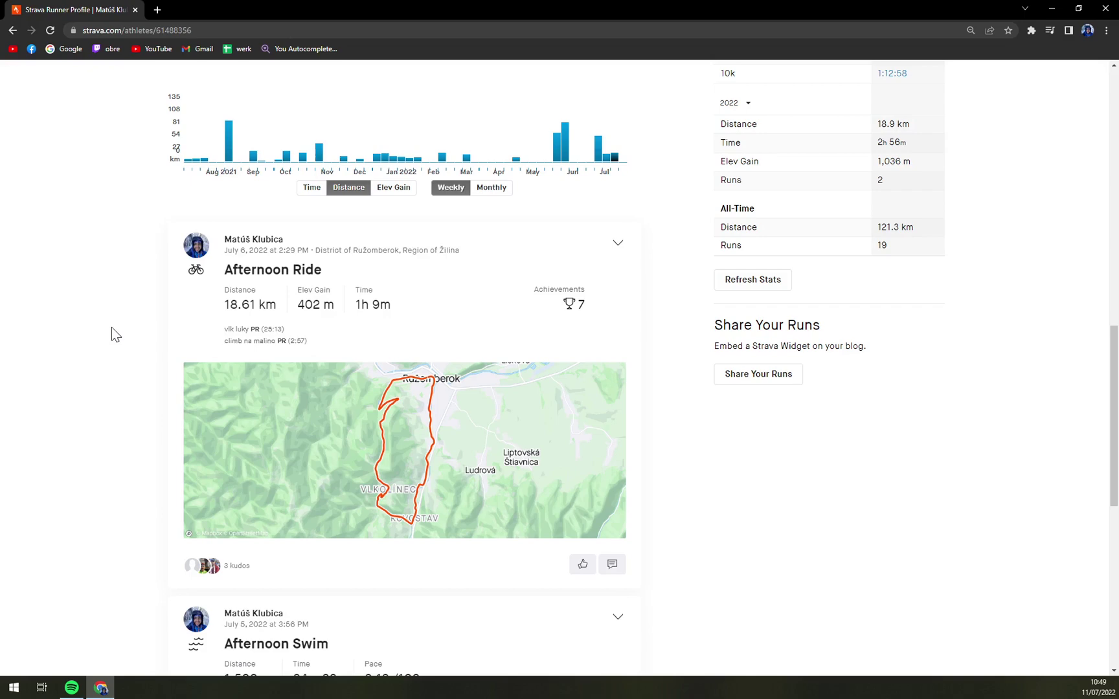
pyautogui.scroll(3, 111, 327)
pyautogui.scroll(-1, 114, 325)
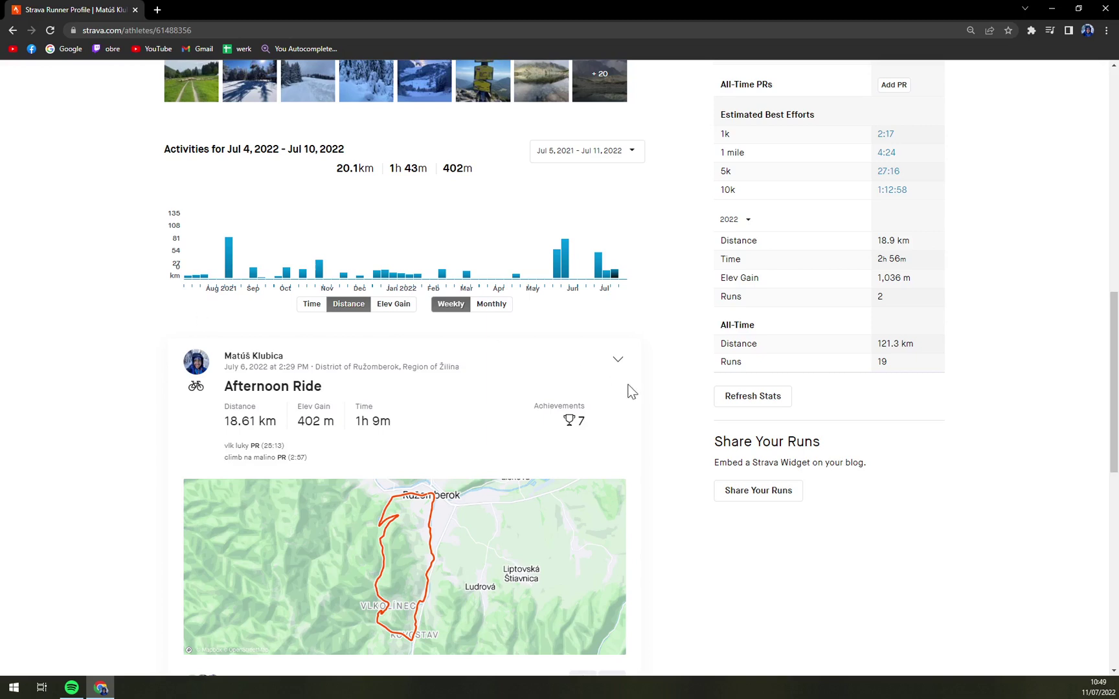
pyautogui.click(571, 421)
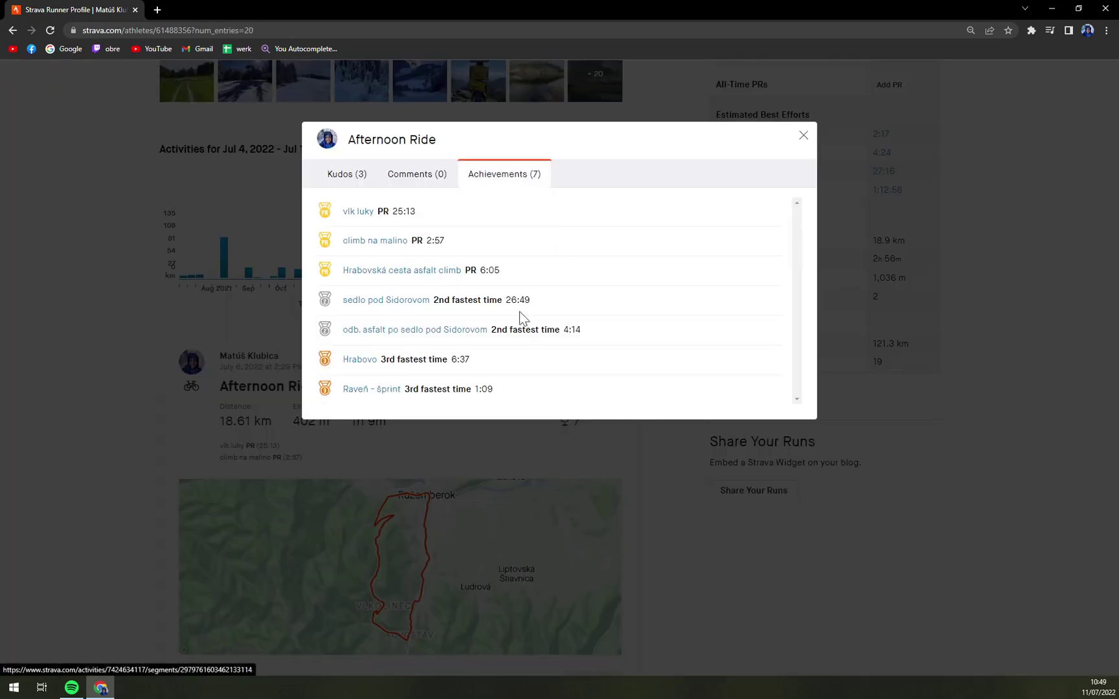
pyautogui.click(802, 136)
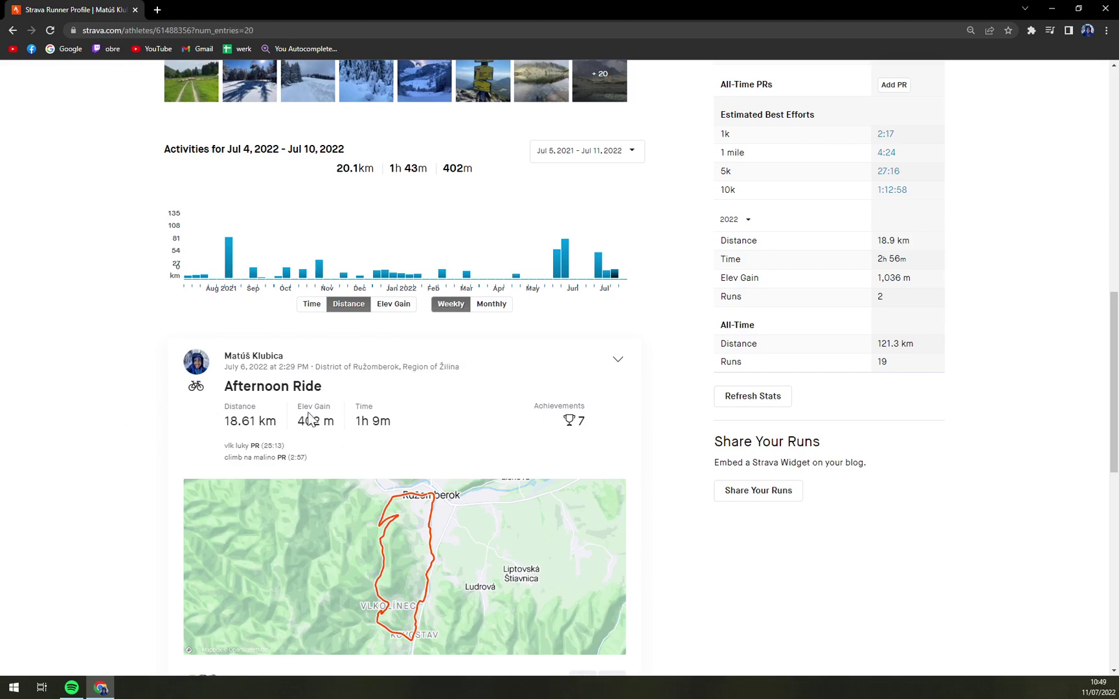
pyautogui.click(244, 392)
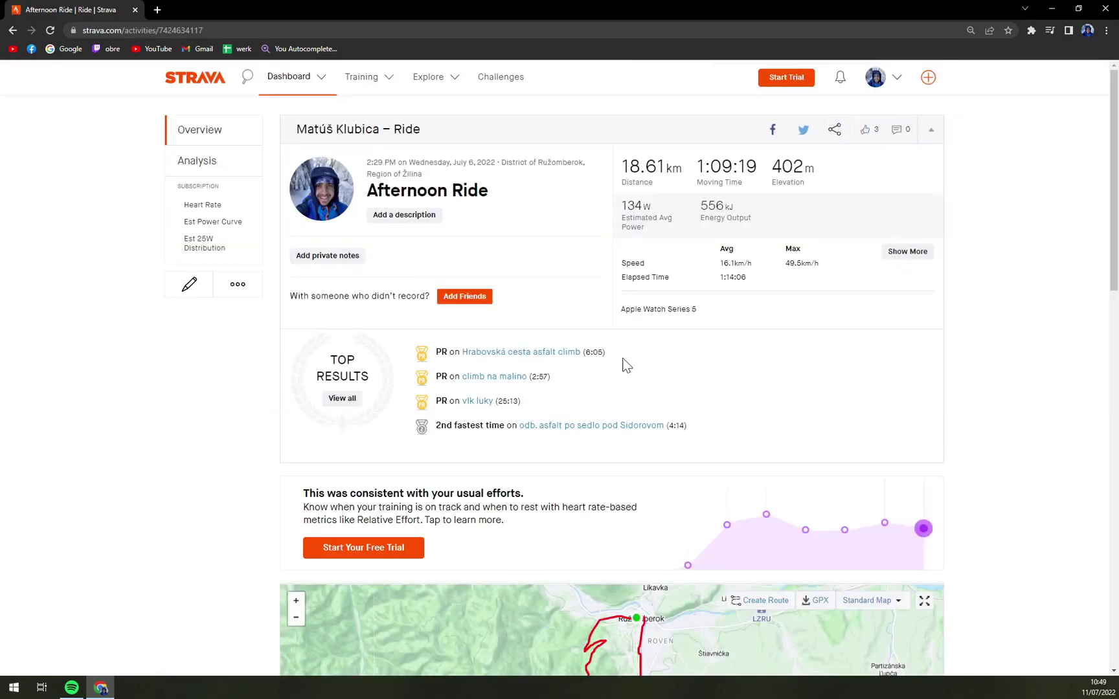
pyautogui.scroll(-6, 606, 367)
pyautogui.scroll(3, 583, 414)
pyautogui.scroll(-5, 576, 419)
pyautogui.scroll(10, 732, 405)
pyautogui.click(238, 296)
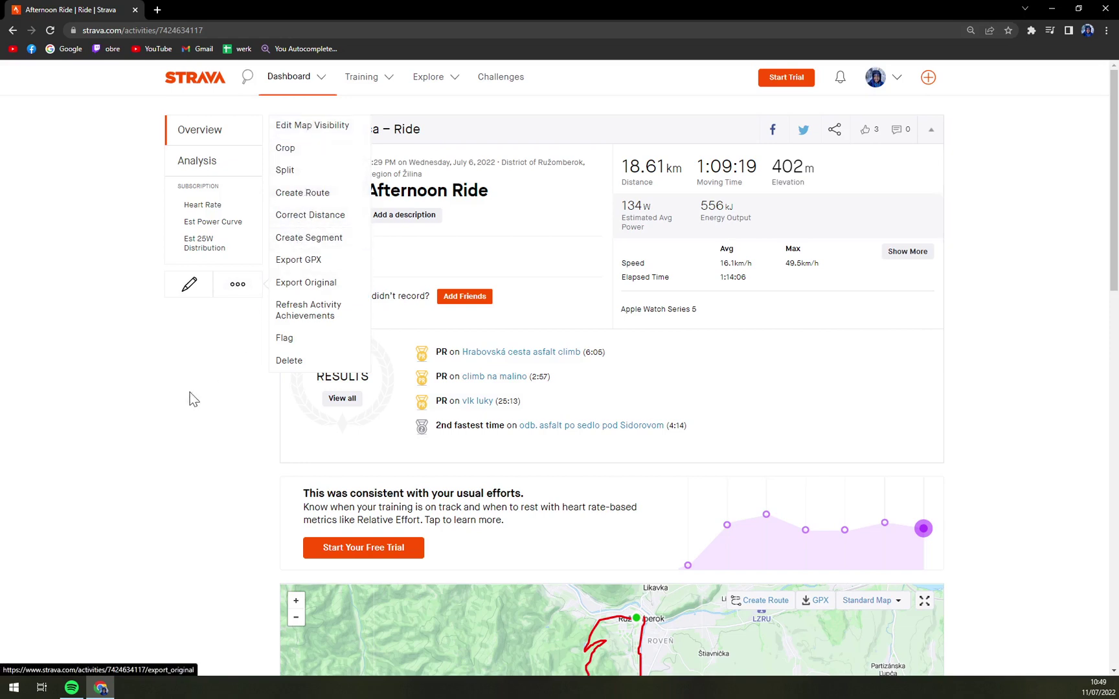
pyautogui.moveTo(511, 193); pyautogui.dragTo(366, 201)
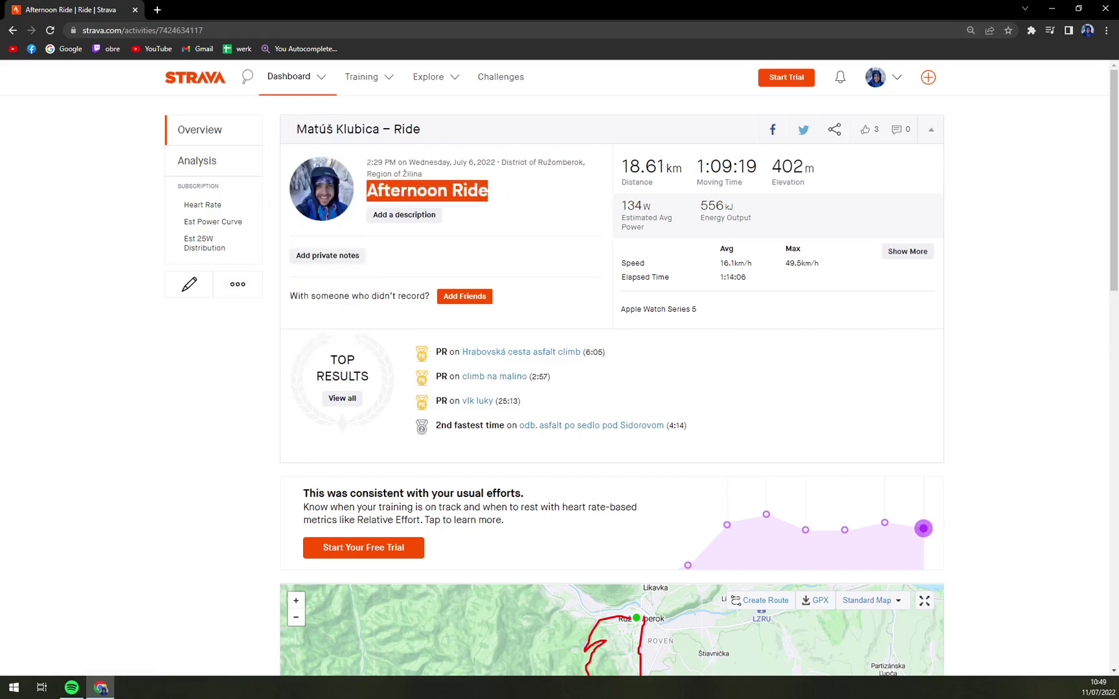
pyautogui.click(504, 201)
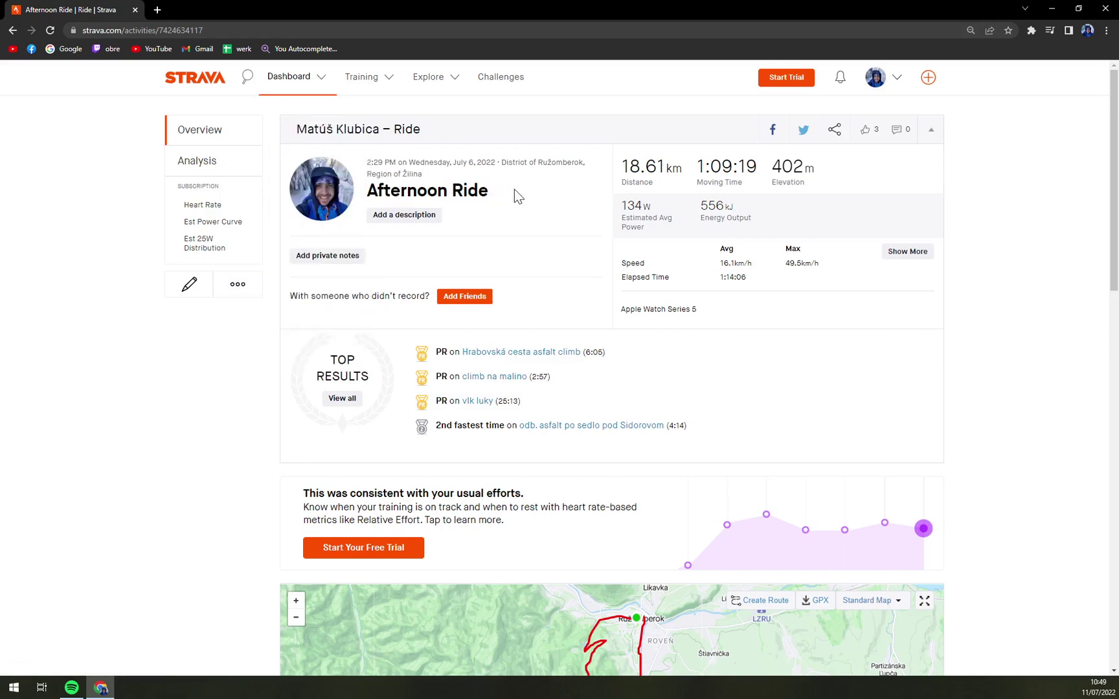
pyautogui.moveTo(240, 288)
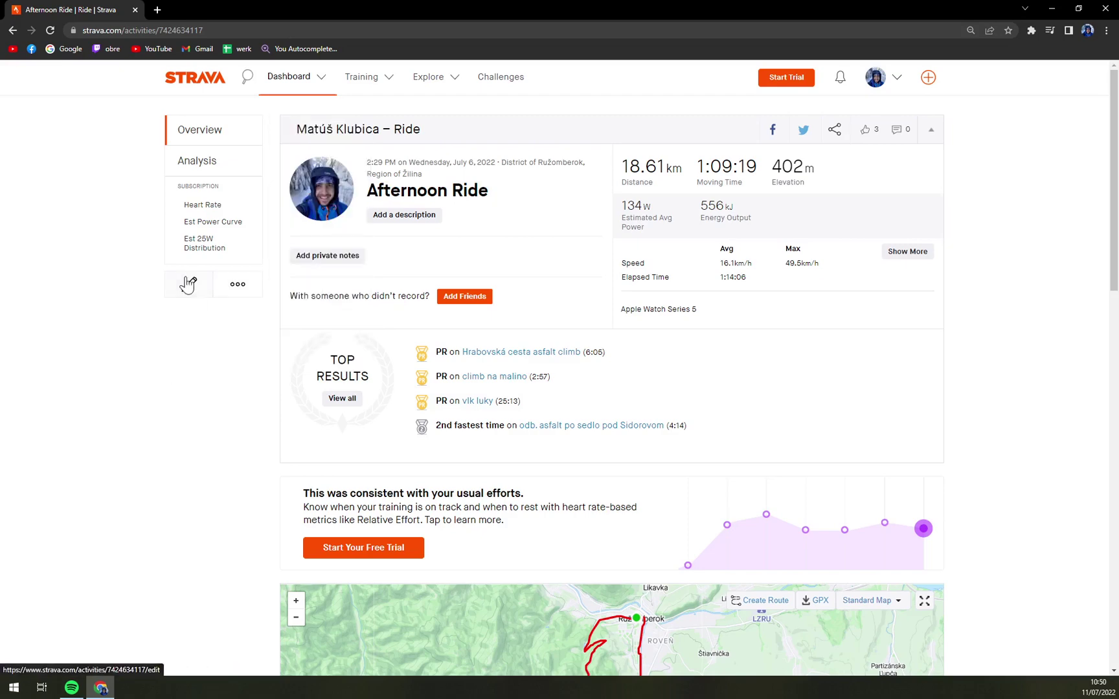
# Edit the activity and retitle it 'Vlkolinske lúky x10000'
pyautogui.click(187, 286)
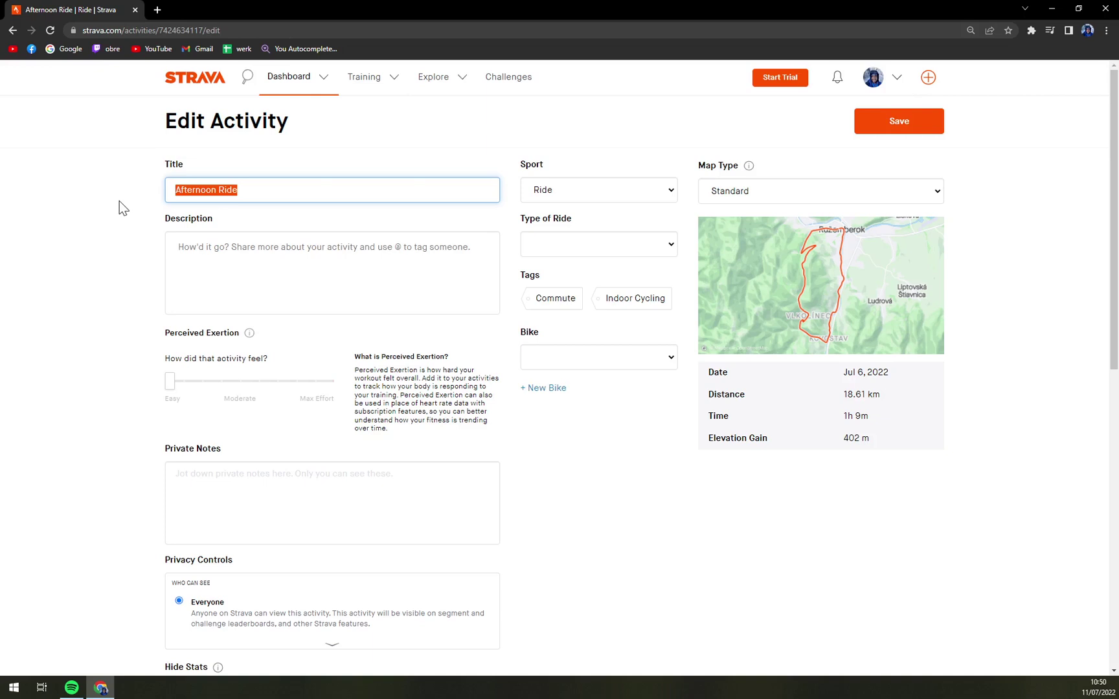
pyautogui.write('Vlkolinske')
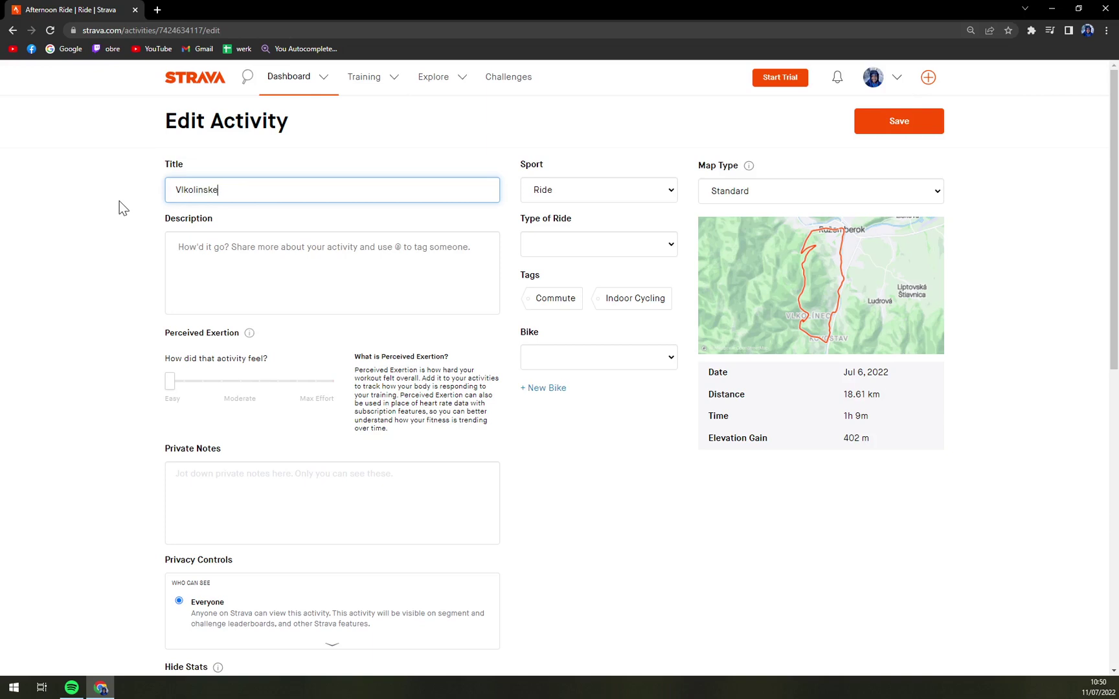
pyautogui.write(' lúky')
pyautogui.write('x10000')
# Keep Ride as the sport and set the ride type to Workout
pyautogui.click(609, 194)
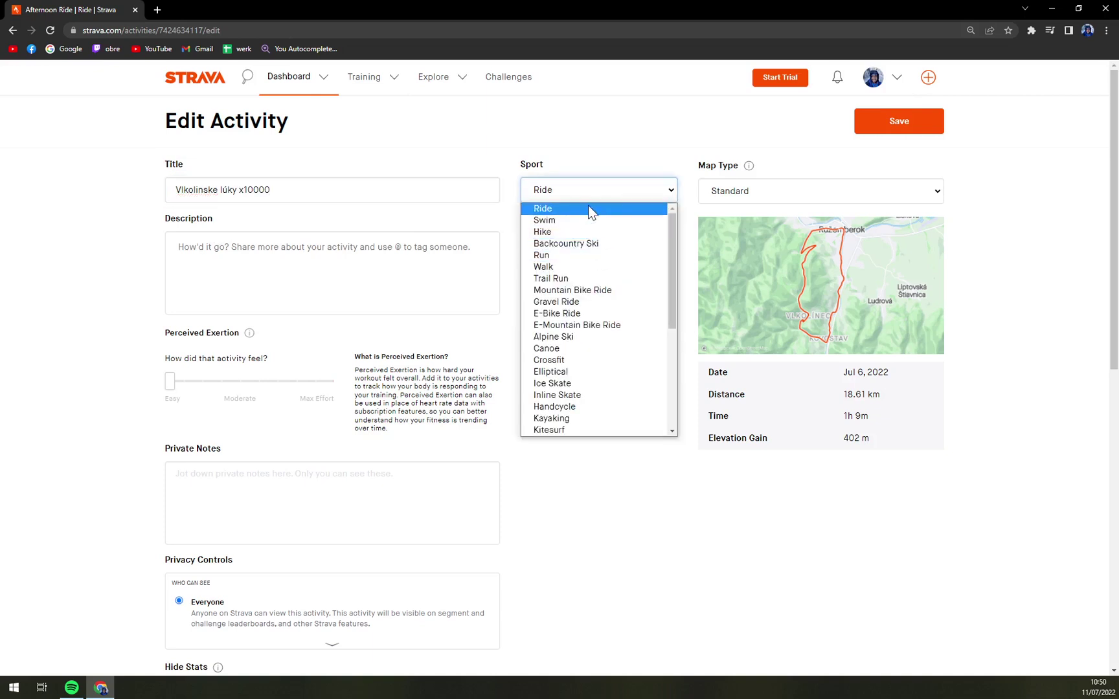
pyautogui.click(587, 208)
pyautogui.click(587, 250)
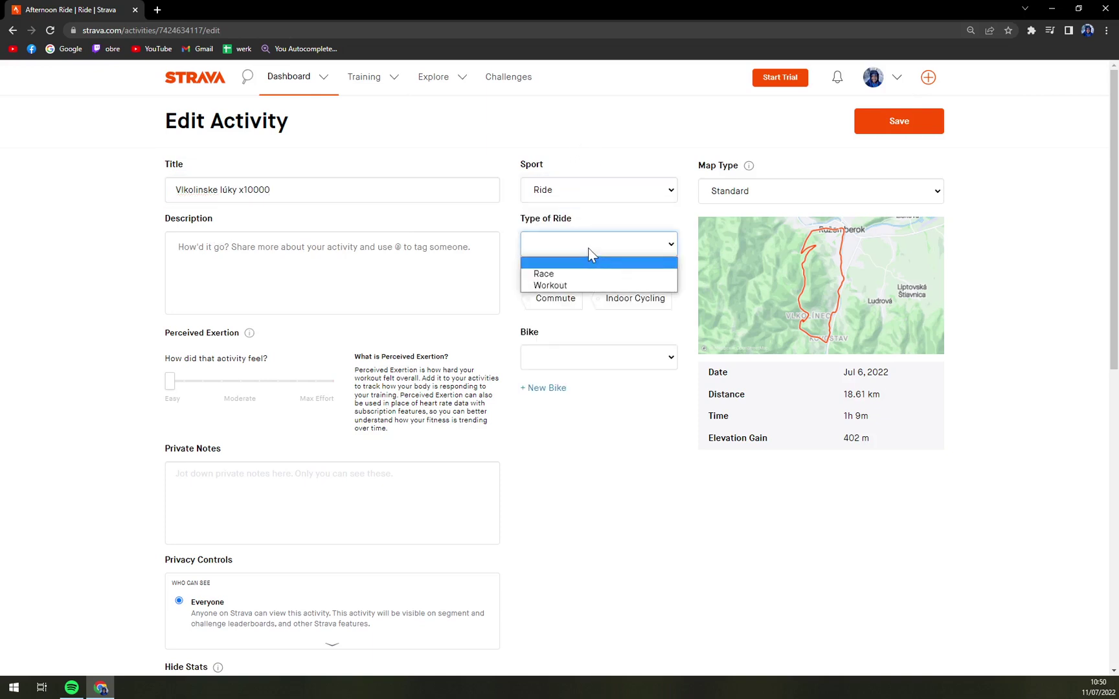
pyautogui.click(562, 287)
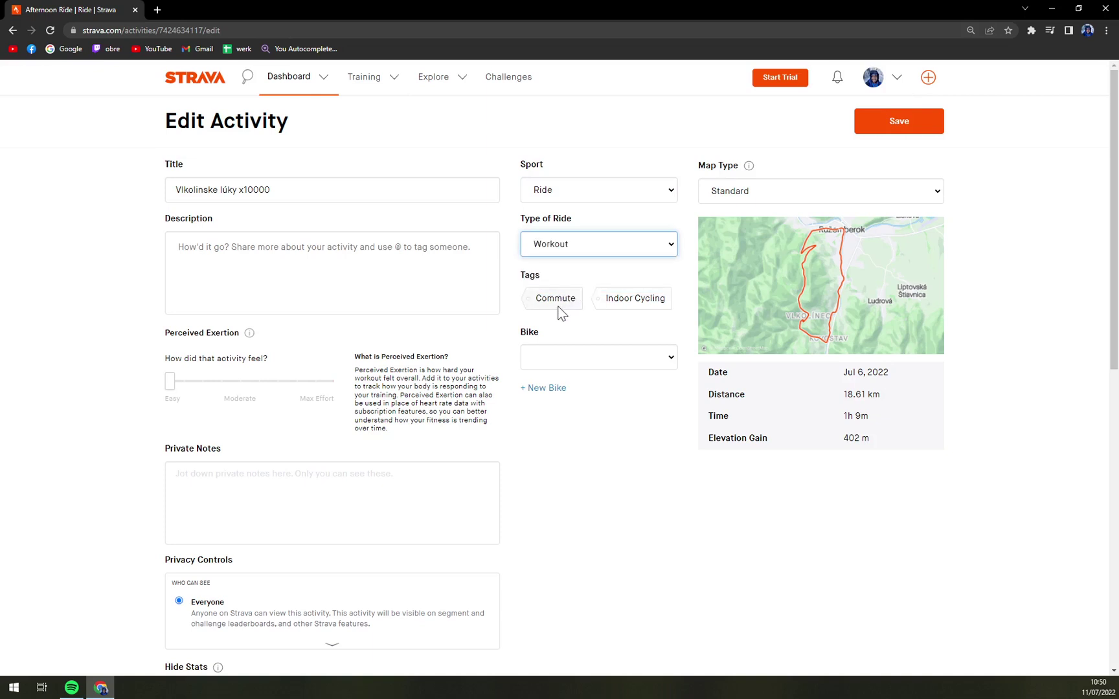
# Set the perceived exertion slider to Moderate
pyautogui.moveTo(168, 386); pyautogui.dragTo(256, 390)
pyautogui.scroll(-1, 350, 425)
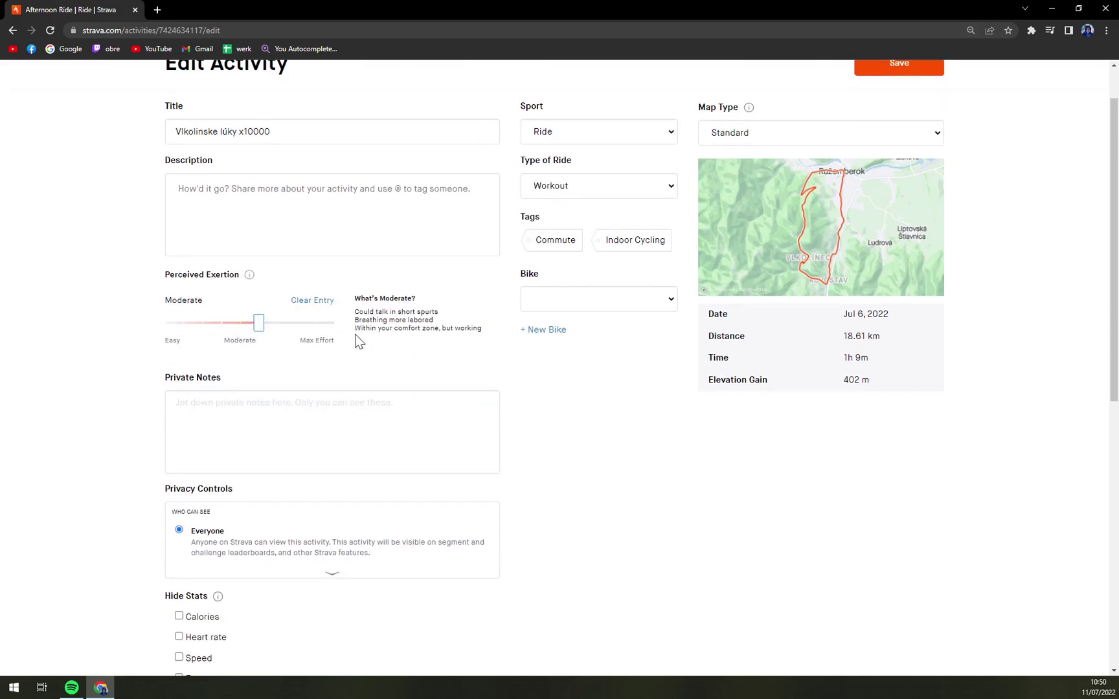
pyautogui.scroll(-6, 353, 338)
pyautogui.scroll(4, 414, 410)
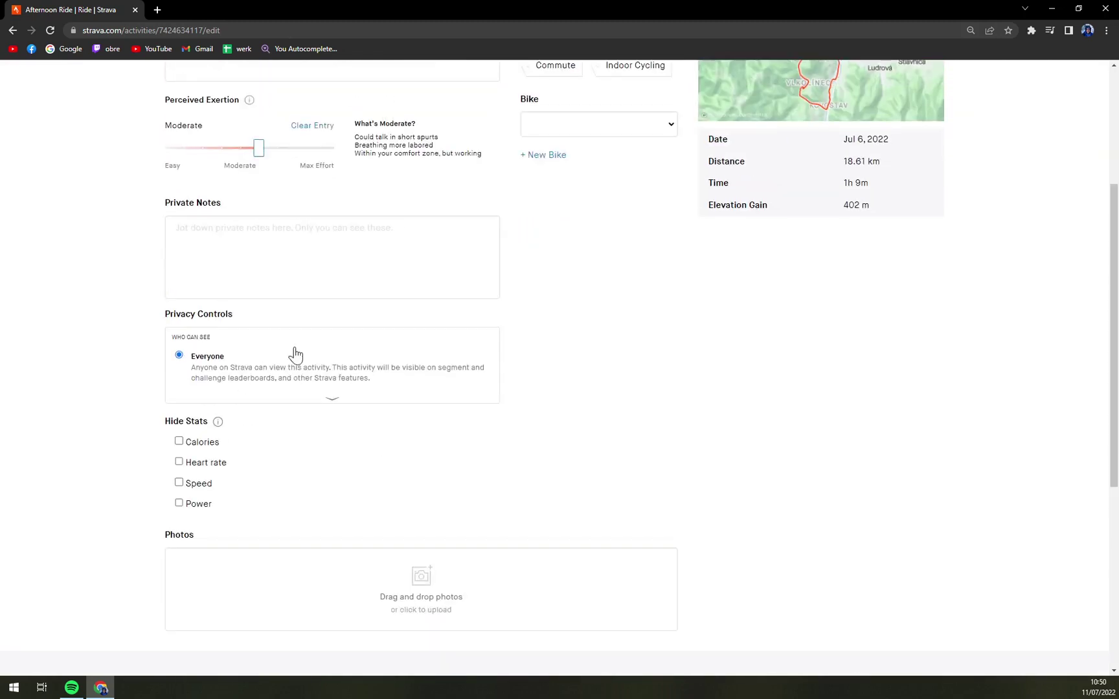
pyautogui.scroll(3, 242, 380)
pyautogui.scroll(-1, 225, 370)
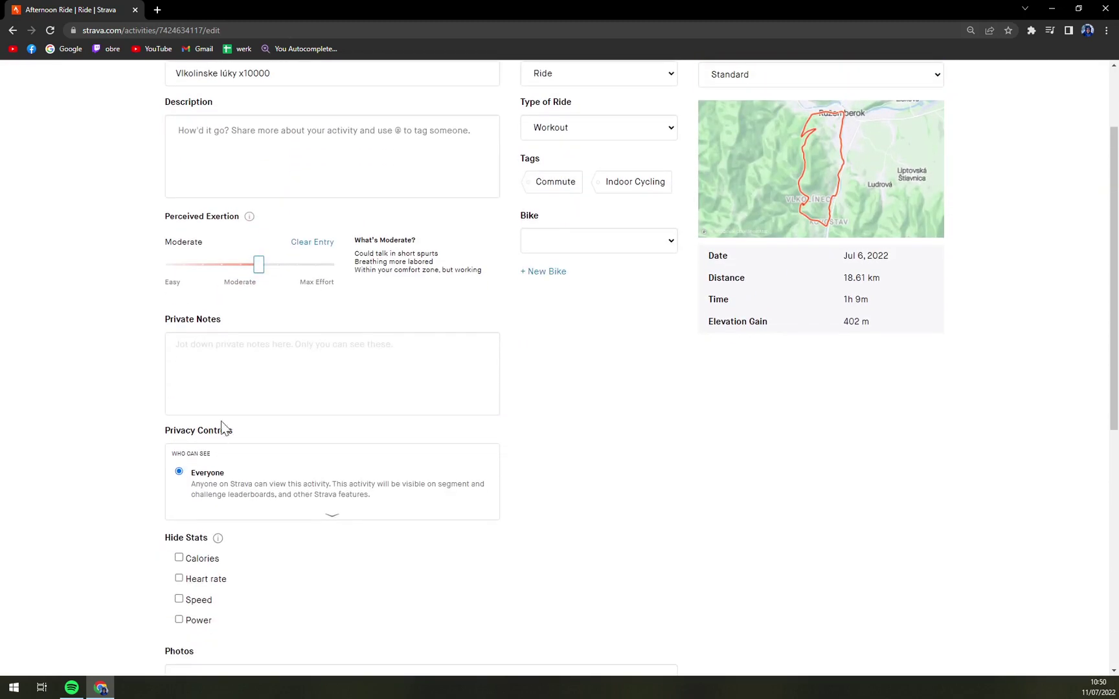
pyautogui.scroll(-2, 114, 380)
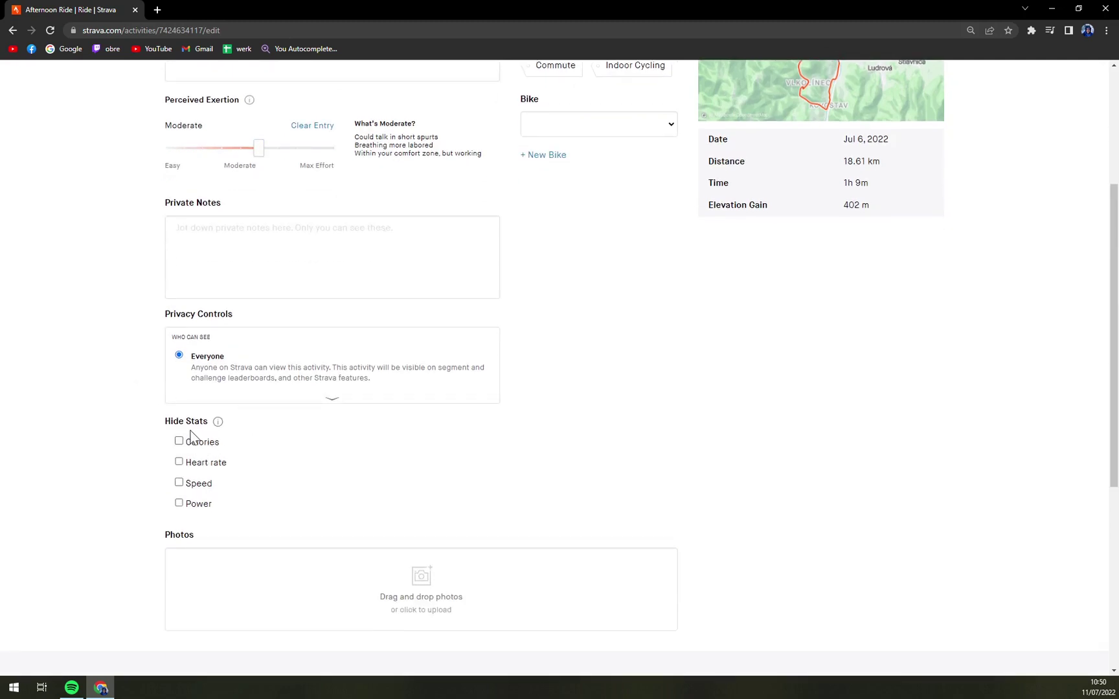
pyautogui.scroll(-3, 343, 437)
pyautogui.scroll(-3, 380, 430)
pyautogui.scroll(5, 452, 482)
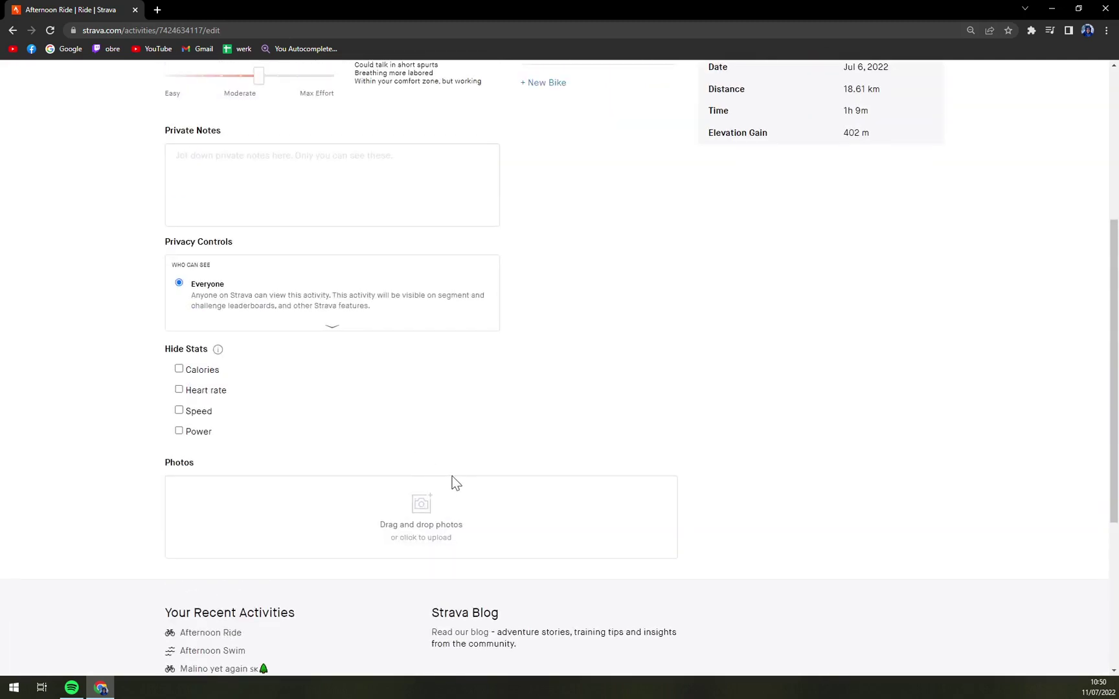
pyautogui.scroll(5, 456, 482)
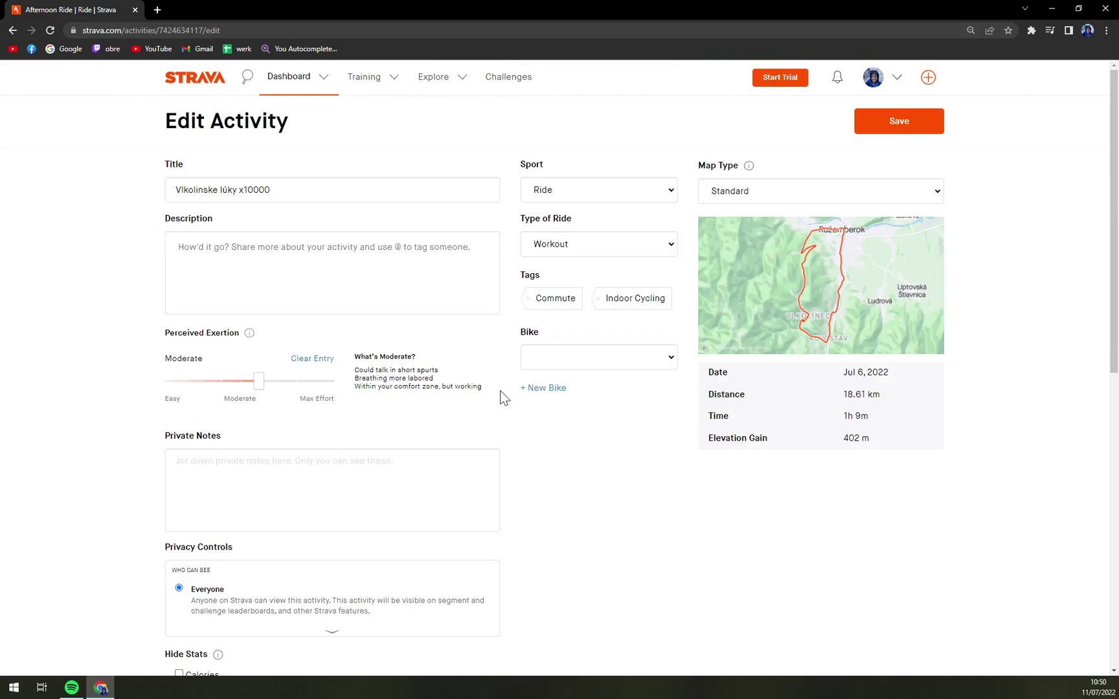
# Save the edited activity
pyautogui.click(899, 121)
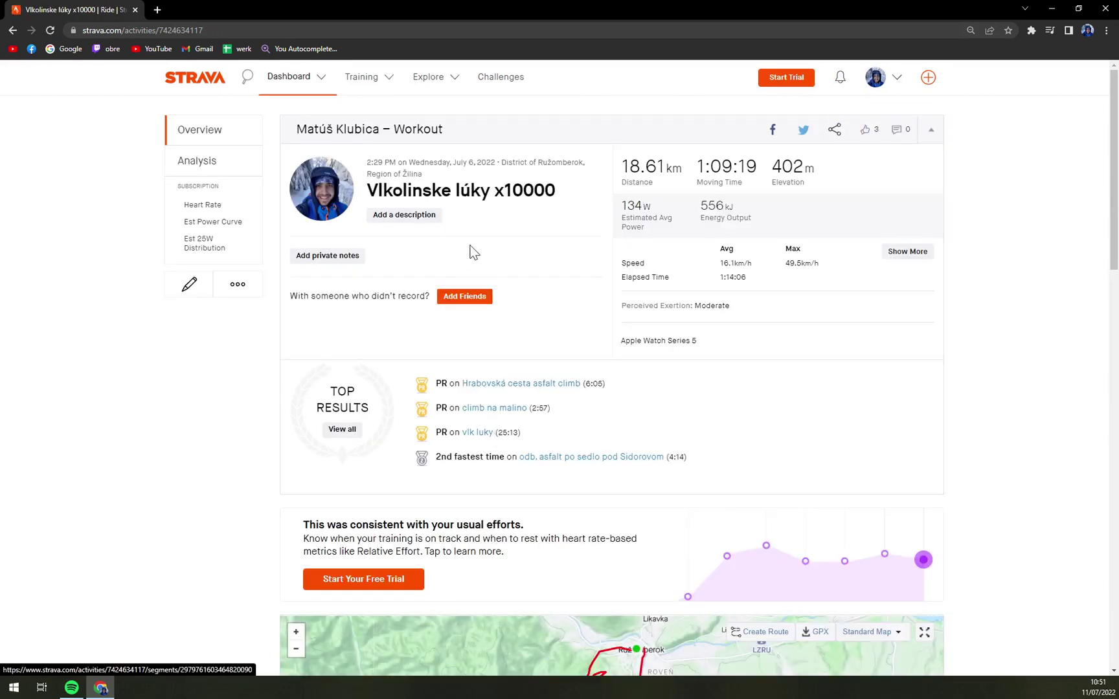
pyautogui.scroll(-4, 632, 295)
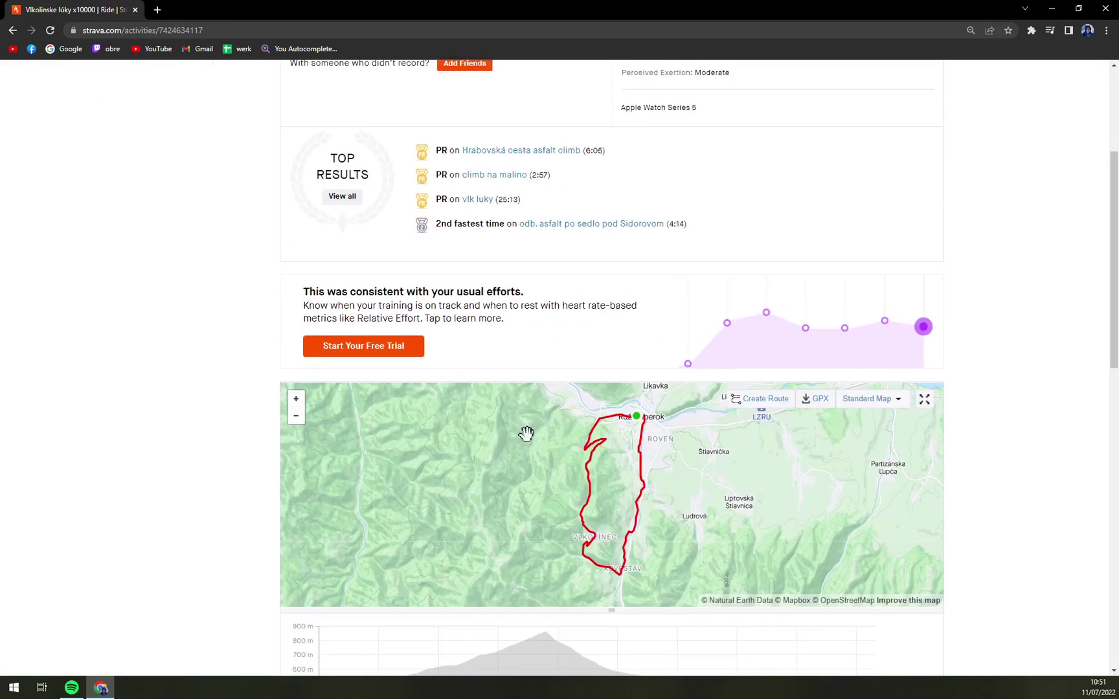
pyautogui.scroll(4, 542, 445)
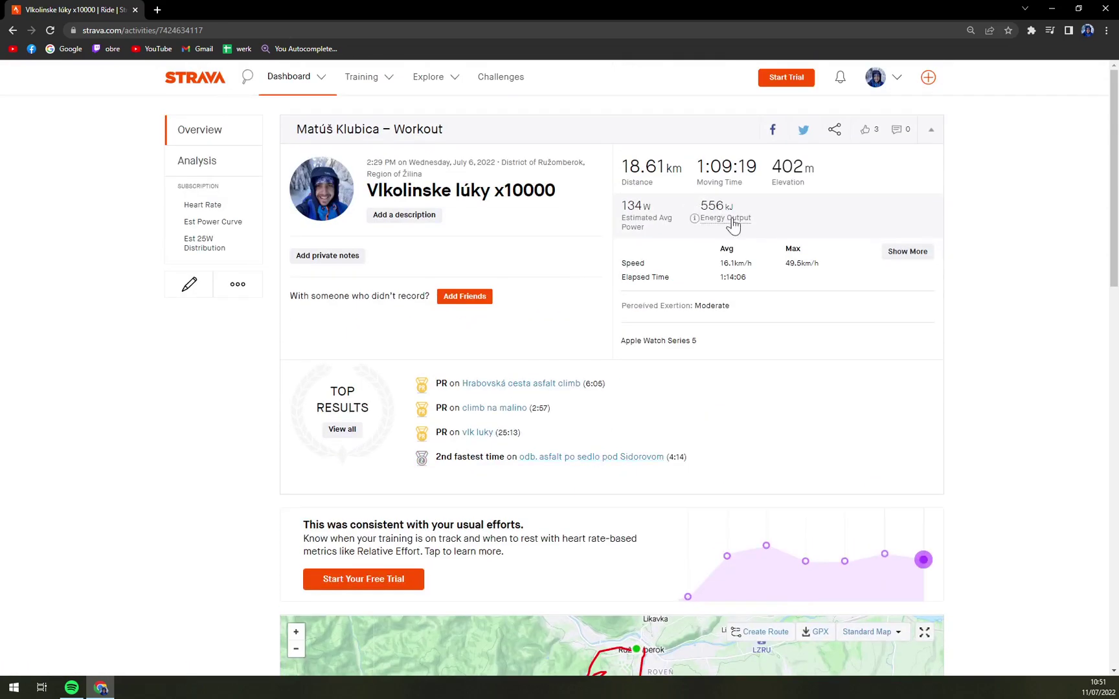
# Review the saved stats: 18.61 km, 1:09:19 moving time, 402 m elevation, 556 kJ
pyautogui.doubleClick(624, 166)
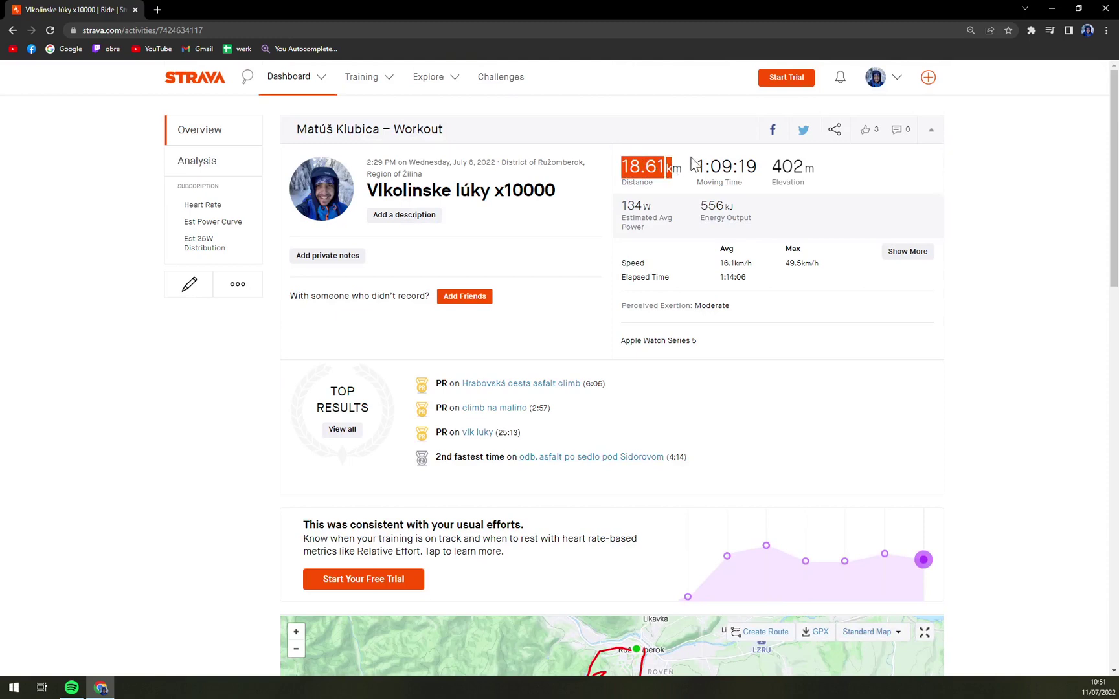
pyautogui.click(695, 162)
pyautogui.moveTo(696, 165); pyautogui.dragTo(770, 186)
pyautogui.click(770, 185)
pyautogui.moveTo(695, 167); pyautogui.dragTo(757, 169)
pyautogui.click(757, 170)
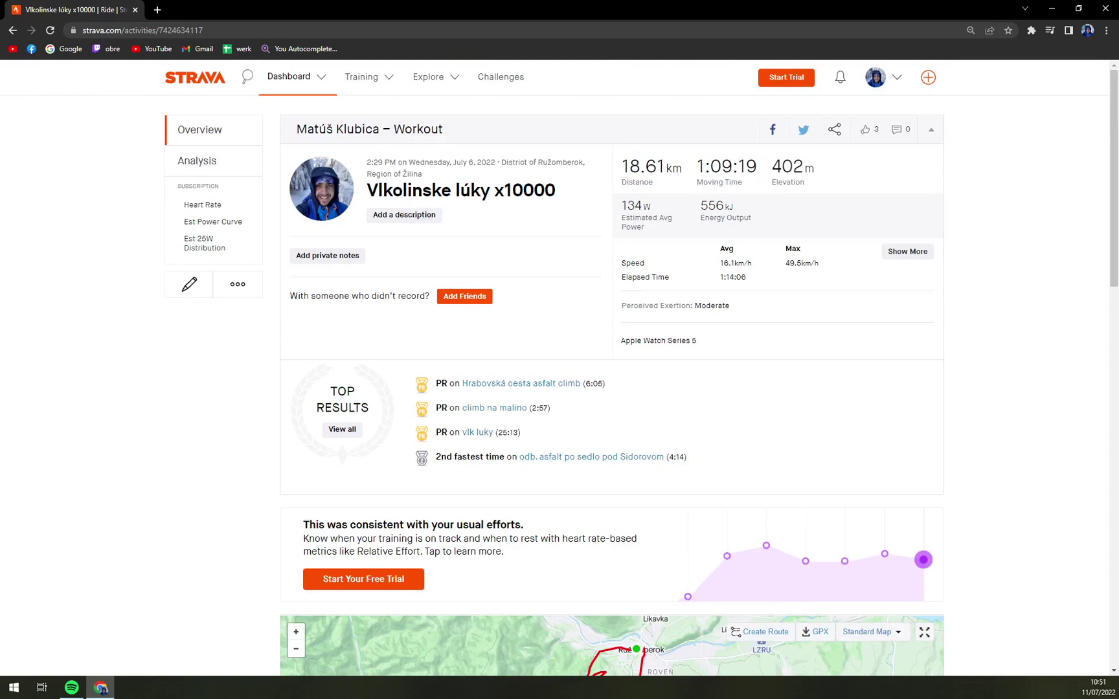
pyautogui.moveTo(771, 167); pyautogui.dragTo(816, 157)
pyautogui.click(819, 158)
pyautogui.moveTo(758, 218); pyautogui.dragTo(650, 239)
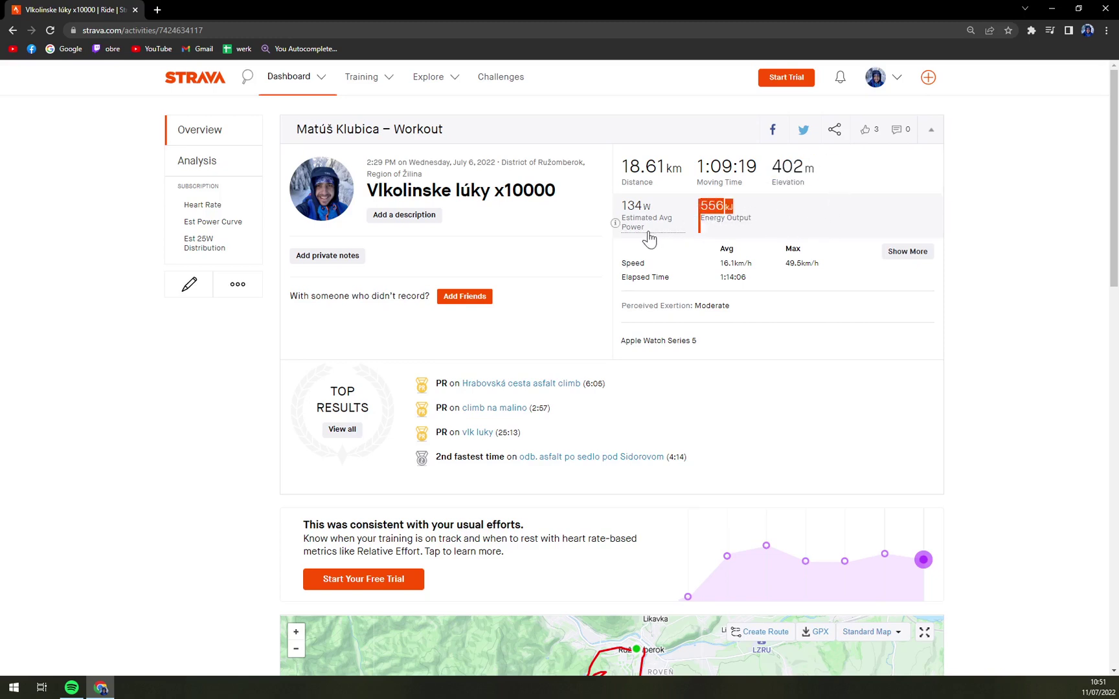
pyautogui.click(615, 198)
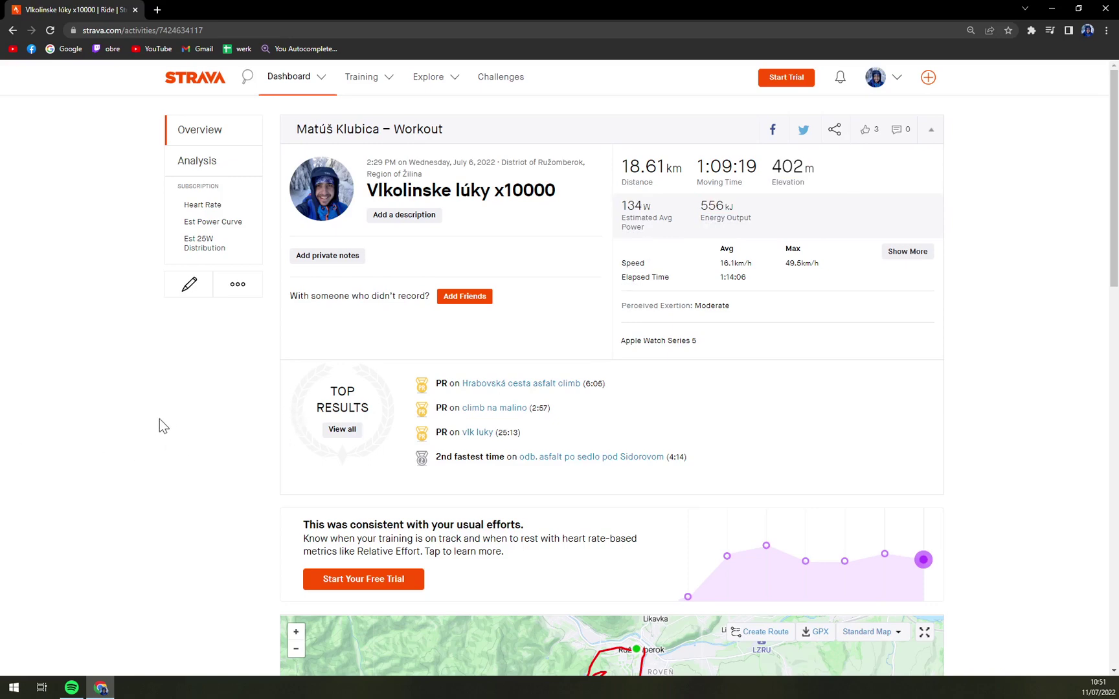
pyautogui.scroll(-10, 160, 427)
pyautogui.scroll(10, 213, 509)
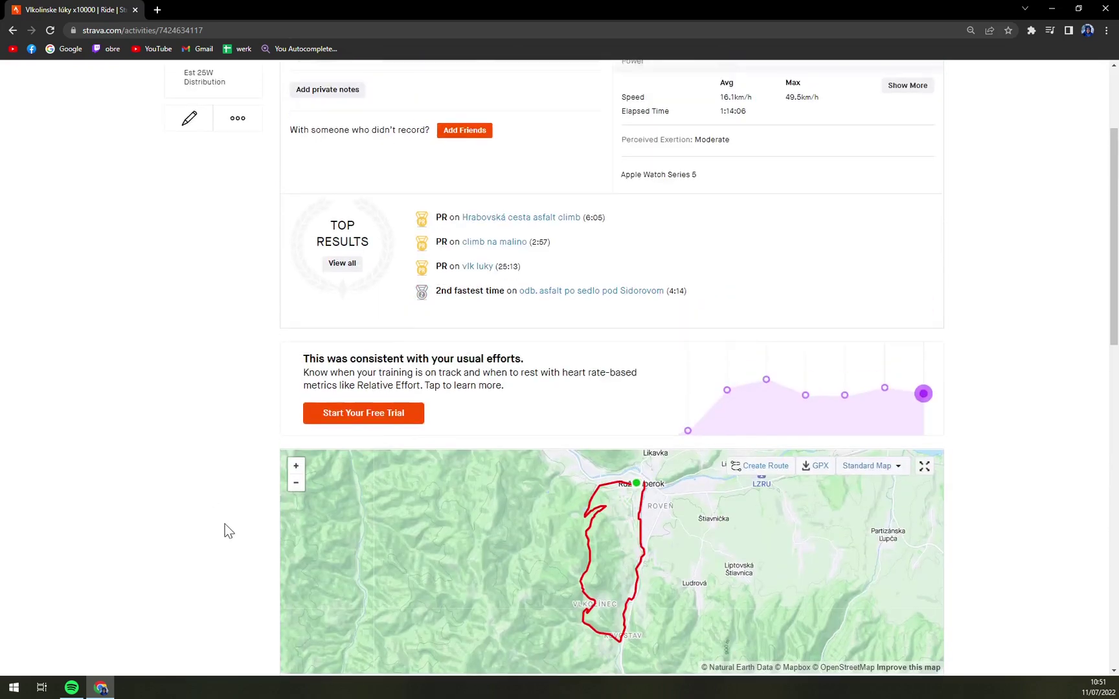